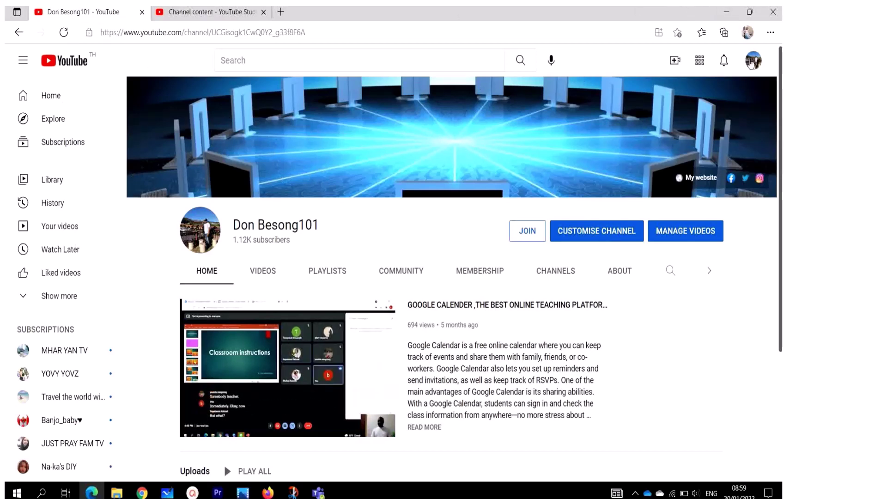
Open the account menu and close the extra loading Creator Studio tab
{"action": "left_click", "coordinate": [752, 63]}
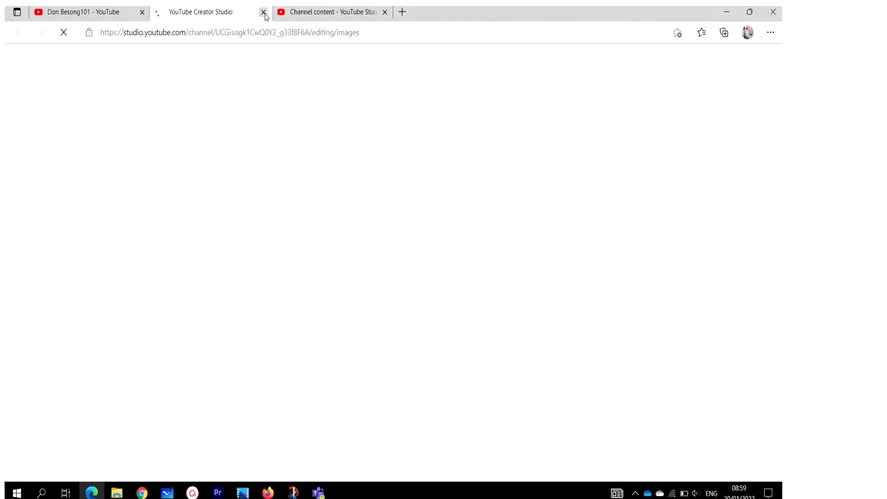
{"action": "left_click", "coordinate": [263, 12]}
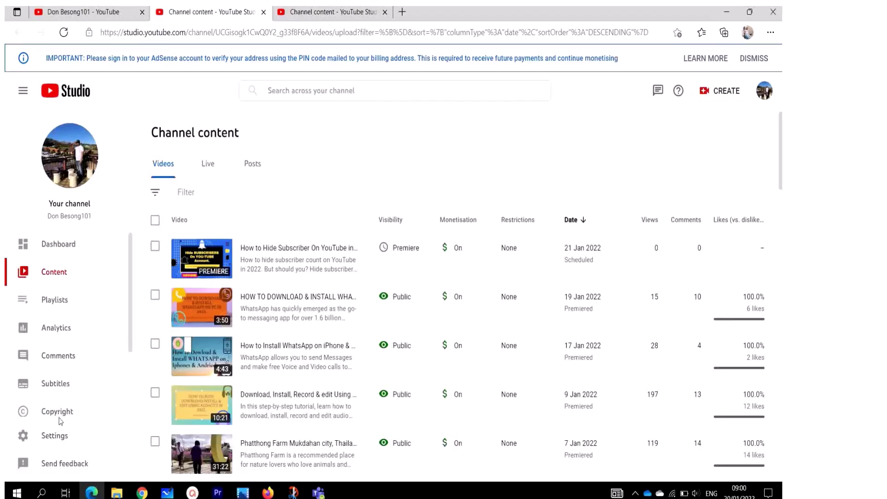
Open Settings and switch to the Channel section showing country Thailand
{"action": "left_click", "coordinate": [60, 443]}
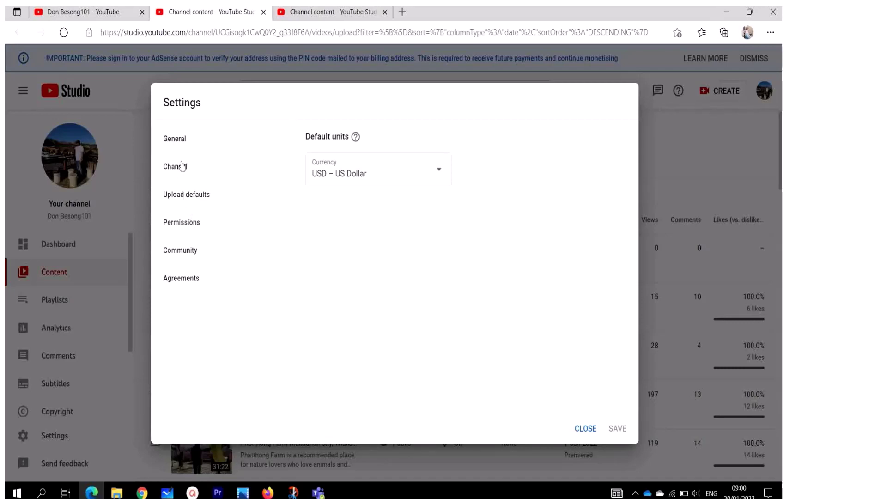
{"action": "left_click", "coordinate": [182, 166]}
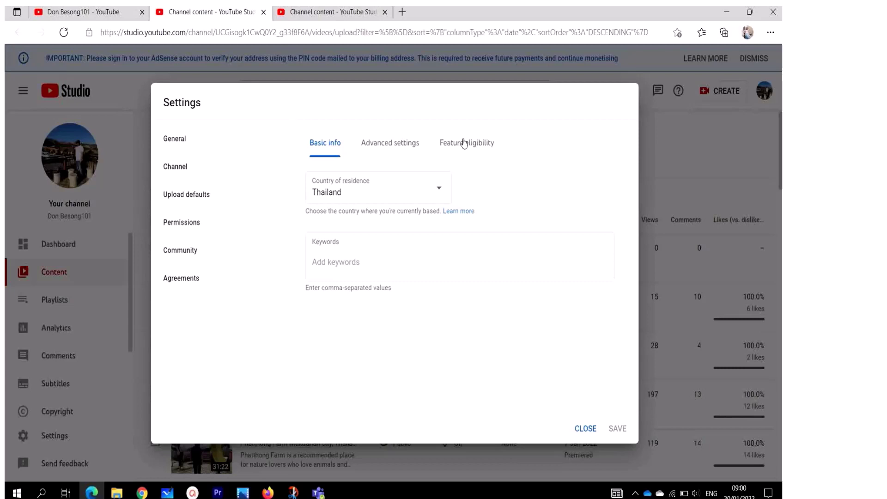
Switch Channel settings to the Feature eligibility tab
{"action": "left_click", "coordinate": [464, 142]}
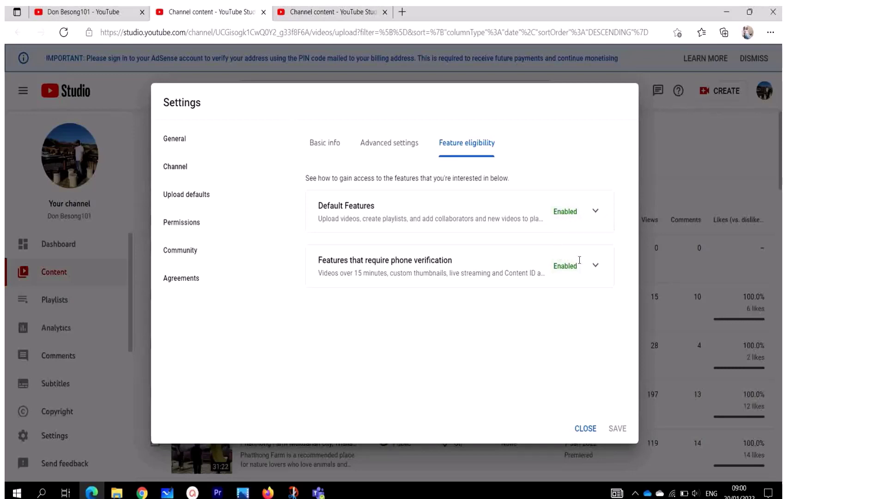
{"action": "left_click", "coordinate": [595, 211]}
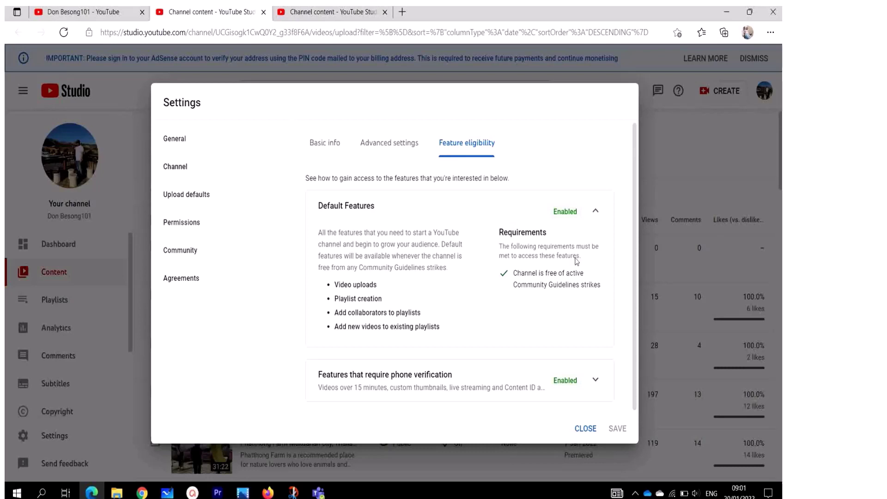
{"action": "left_click", "coordinate": [595, 212]}
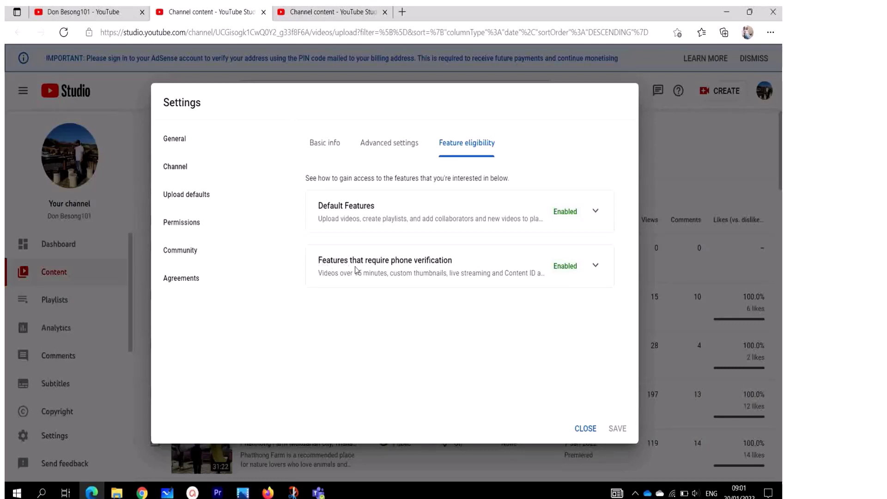
Expand phone-verification features, then highlight the Default Features heading and description
{"action": "left_click", "coordinate": [595, 267]}
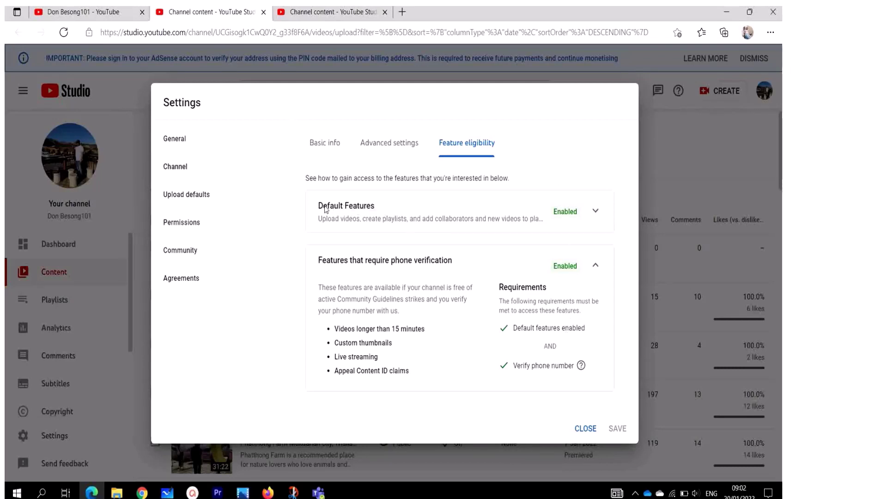
{"action": "left_click_drag", "start_coordinate": [327, 205], "coordinate": [377, 220]}
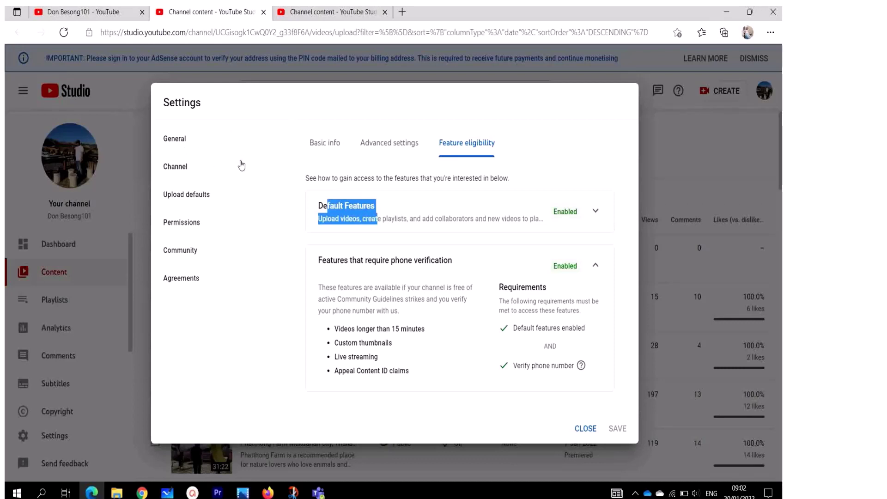
{"action": "left_click", "coordinate": [186, 170]}
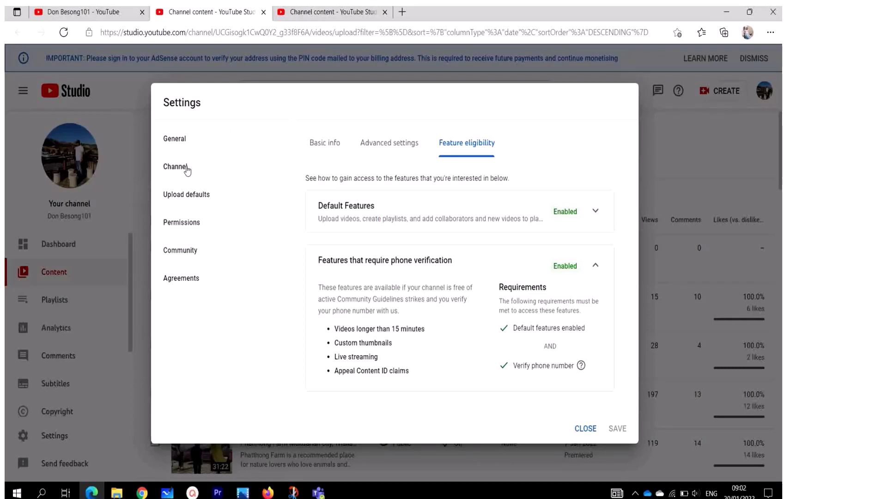